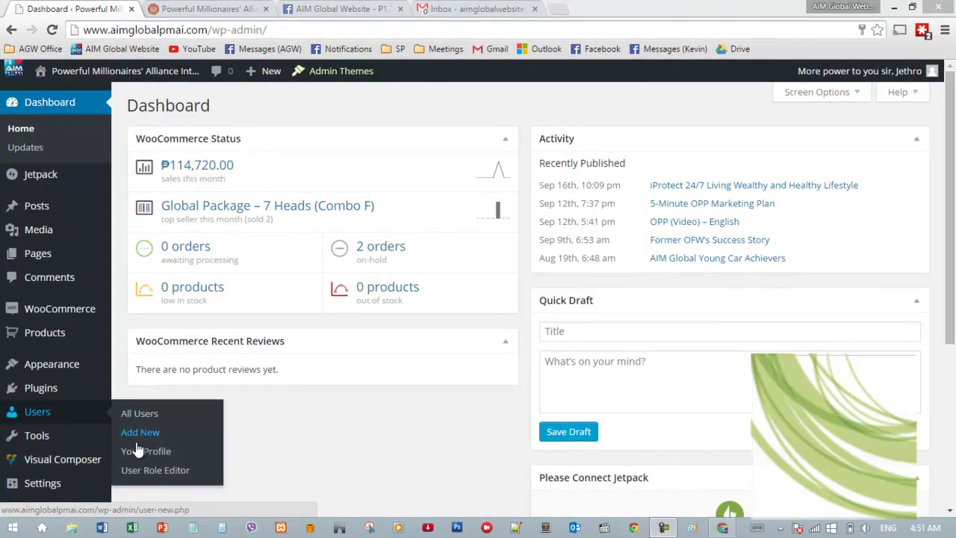
- Open Your Profile from the Users menu in the admin sidebar
{"action": "left_click", "coordinate": [142, 452]}
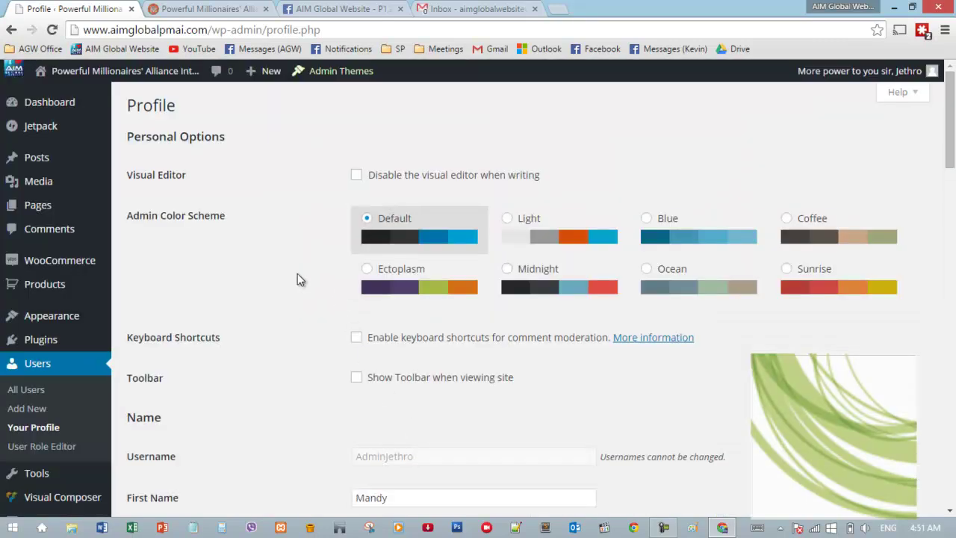
- Scroll down to Account Management and generate a new suggested password
{"action": "scroll", "coordinate": [283, 268], "scroll_direction": "down", "scroll_amount": 4}
{"action": "scroll", "coordinate": [282, 266], "scroll_direction": "down", "scroll_amount": 3}
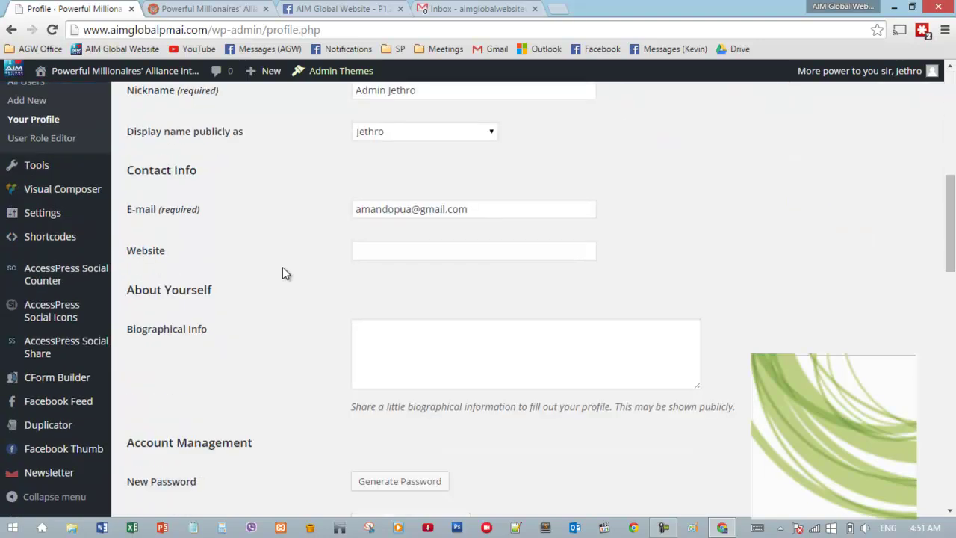
{"action": "scroll", "coordinate": [284, 266], "scroll_direction": "down", "scroll_amount": 3}
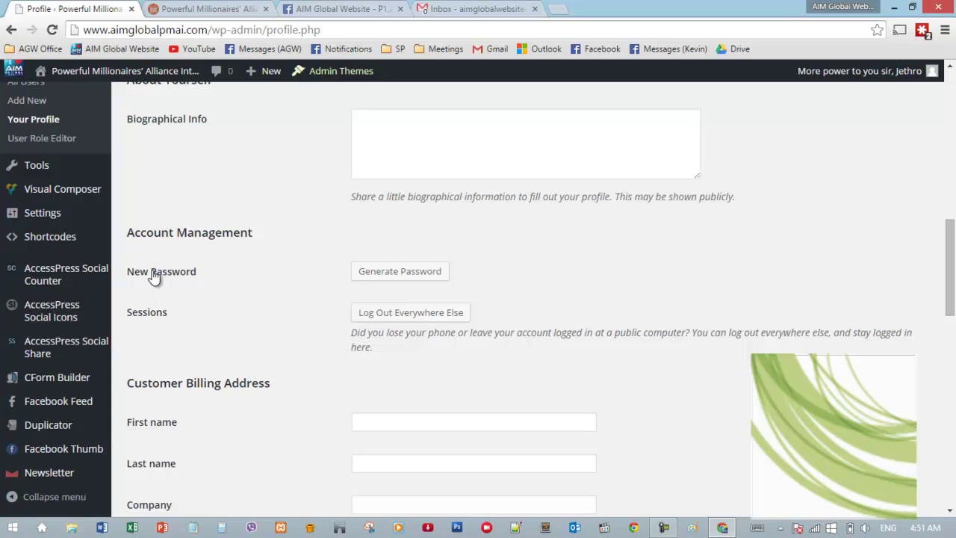
{"action": "left_click", "coordinate": [384, 276]}
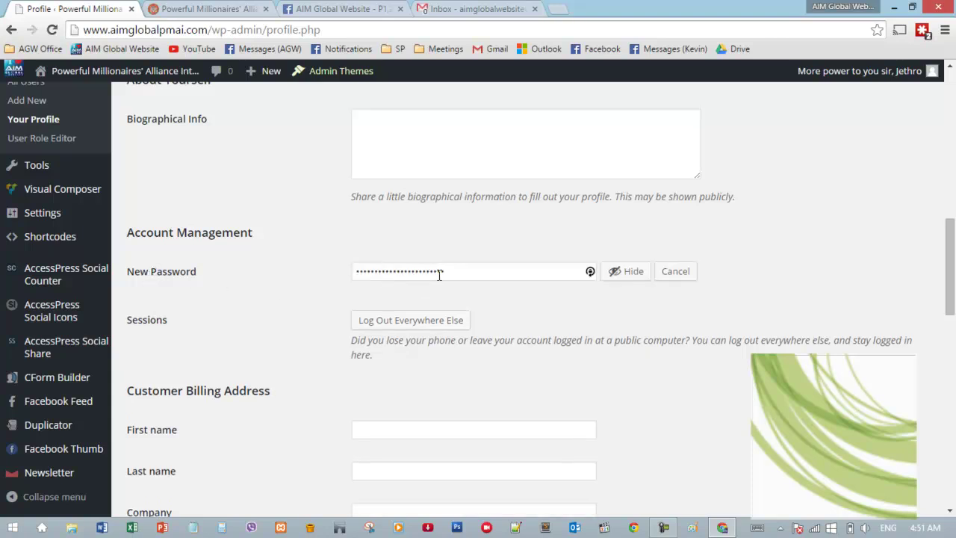
- Clear the generated password and make the New Password field show its characters
{"action": "left_click", "coordinate": [496, 275]}
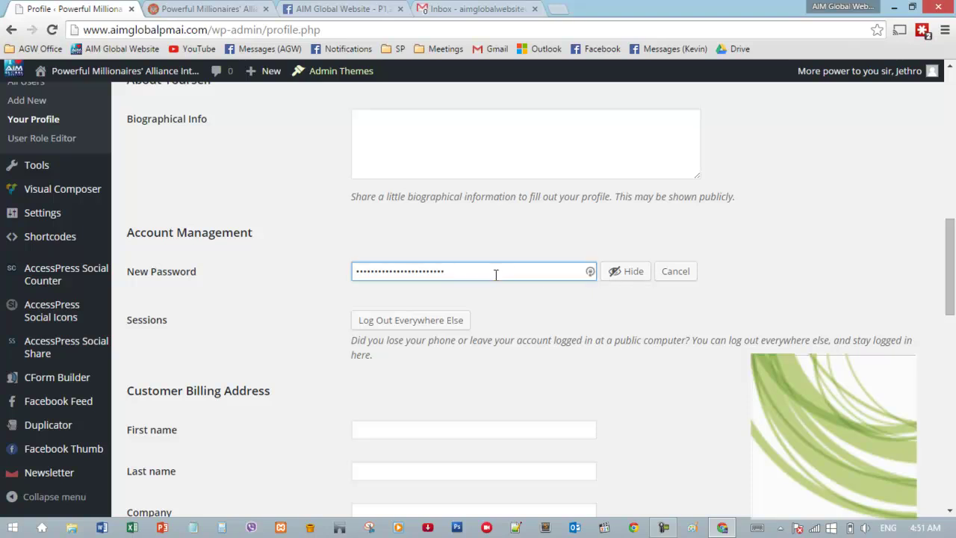
{"action": "left_click_drag", "start_coordinate": [496, 275], "coordinate": [319, 272]}
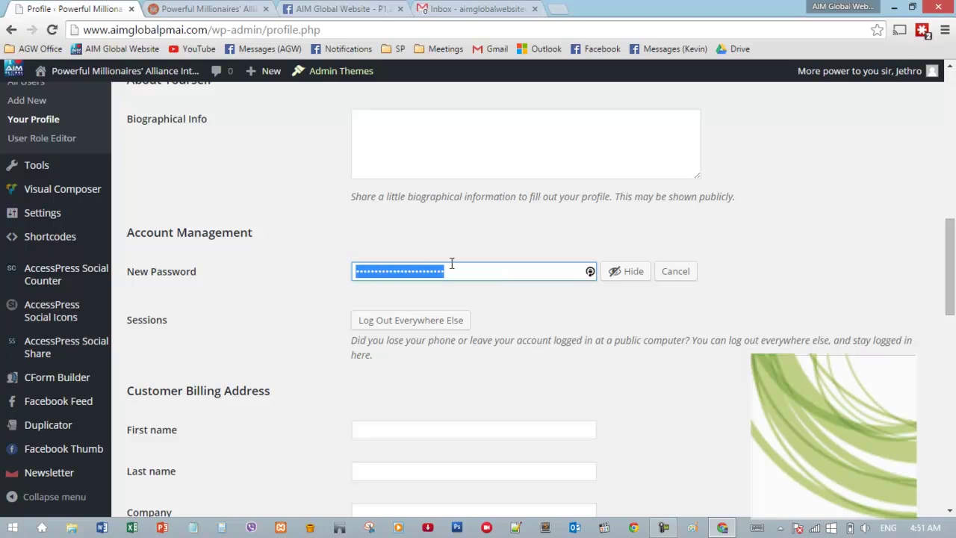
{"action": "type", "text": "••"}
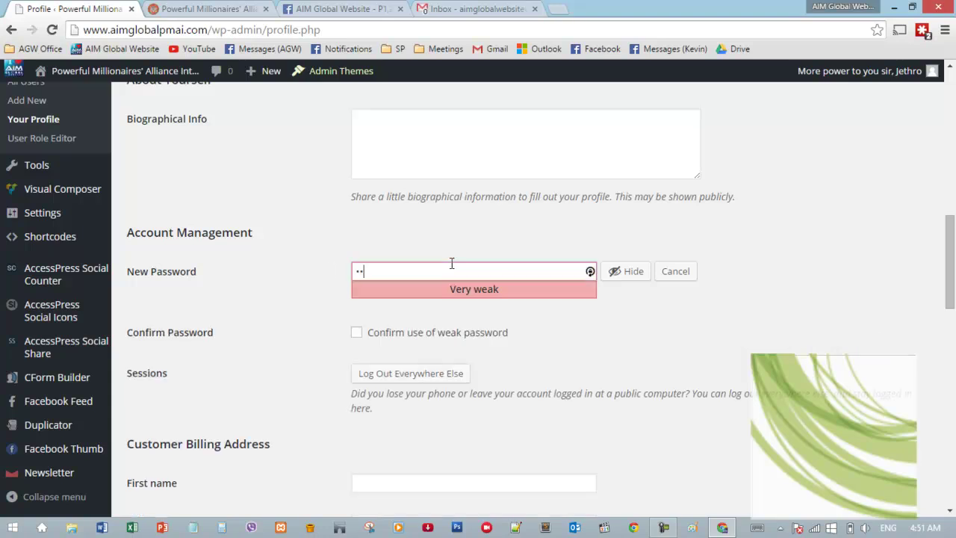
{"action": "key", "text": "BackSpace"}
{"action": "key", "text": "BackSpace"}
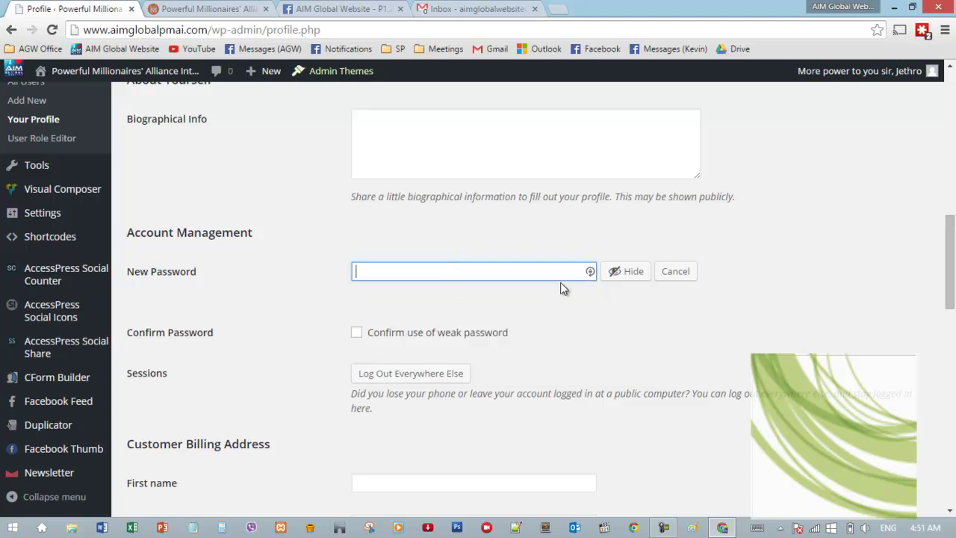
{"action": "left_click", "coordinate": [625, 272]}
{"action": "type", "text": "a"}
{"action": "key", "text": "BackSpace"}
{"action": "left_click", "coordinate": [626, 275]}
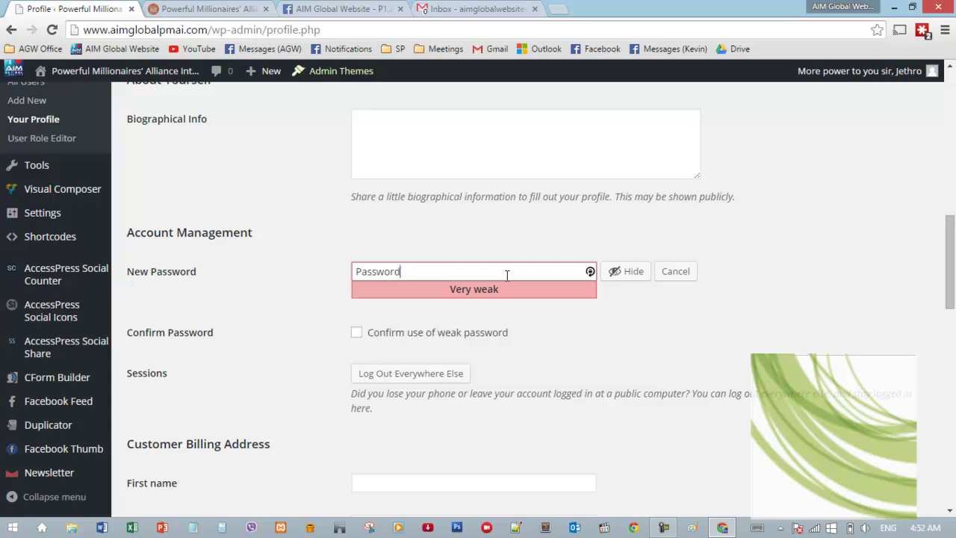
- Type a custom password, revising it until the strength meter rates it Strong
{"action": "key", "text": "BackSpace"}
{"action": "key", "text": "BackSpace"}
{"action": "key", "text": "BackSpace"}
{"action": "key", "text": "BackSpace"}
{"action": "key", "text": "BackSpace"}
{"action": "key", "text": "BackSpace"}
{"action": "key", "text": "BackSpace"}
{"action": "key", "text": "BackSpace"}
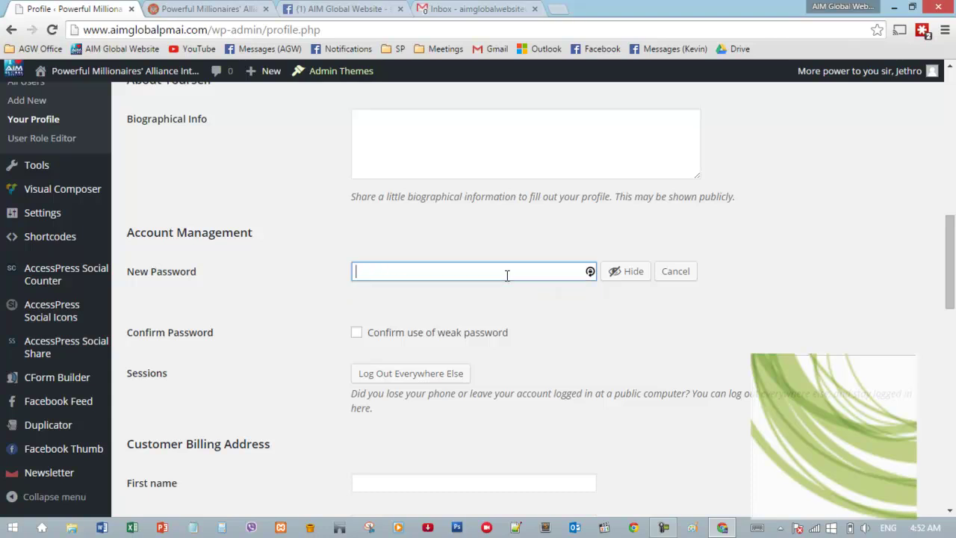
{"action": "key", "text": "BackSpace"}
{"action": "key", "text": "BackSpace"}
{"action": "key", "text": "BackSpace"}
{"action": "key", "text": "BackSpace"}
{"action": "key", "text": "BackSpace"}
{"action": "key", "text": "BackSpace"}
{"action": "key", "text": "BackSpace"}
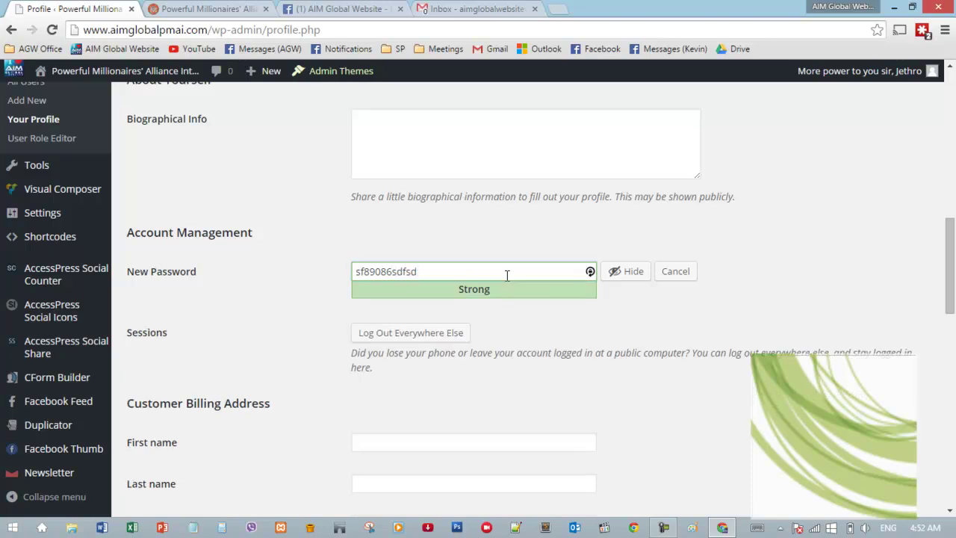
{"action": "left_click", "coordinate": [283, 293]}
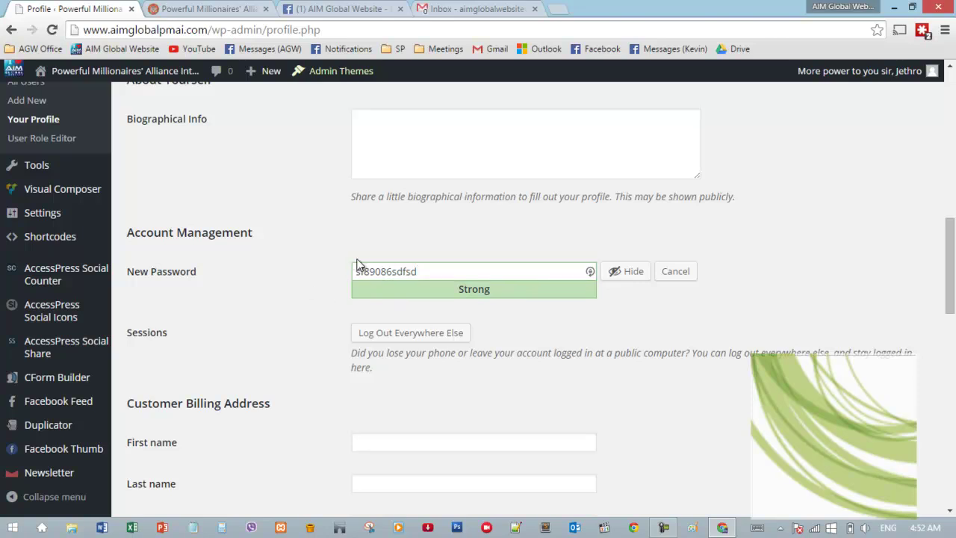
{"action": "left_click", "coordinate": [428, 271]}
{"action": "left_click_drag", "start_coordinate": [428, 271], "coordinate": [273, 274]}
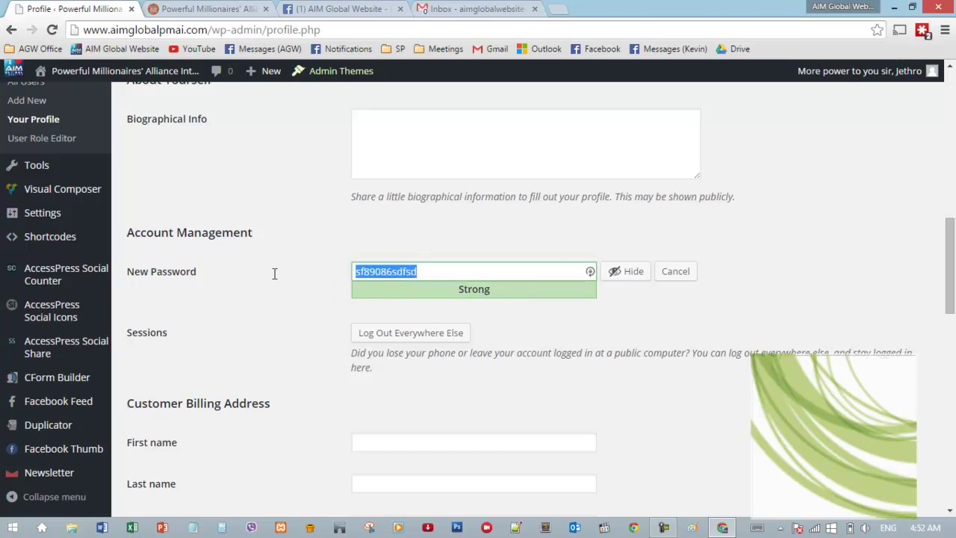
{"action": "left_click", "coordinate": [280, 321]}
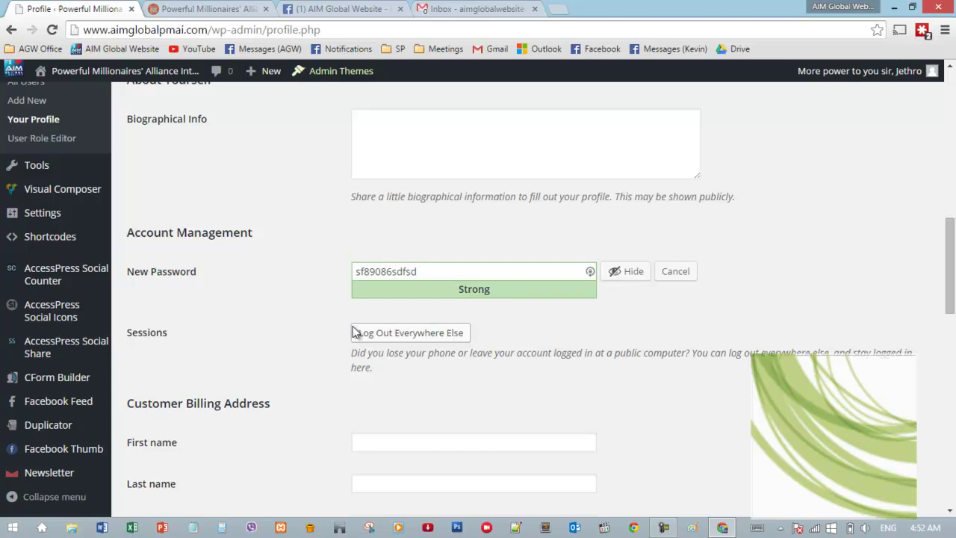
{"action": "scroll", "coordinate": [354, 334], "scroll_direction": "down", "scroll_amount": 1}
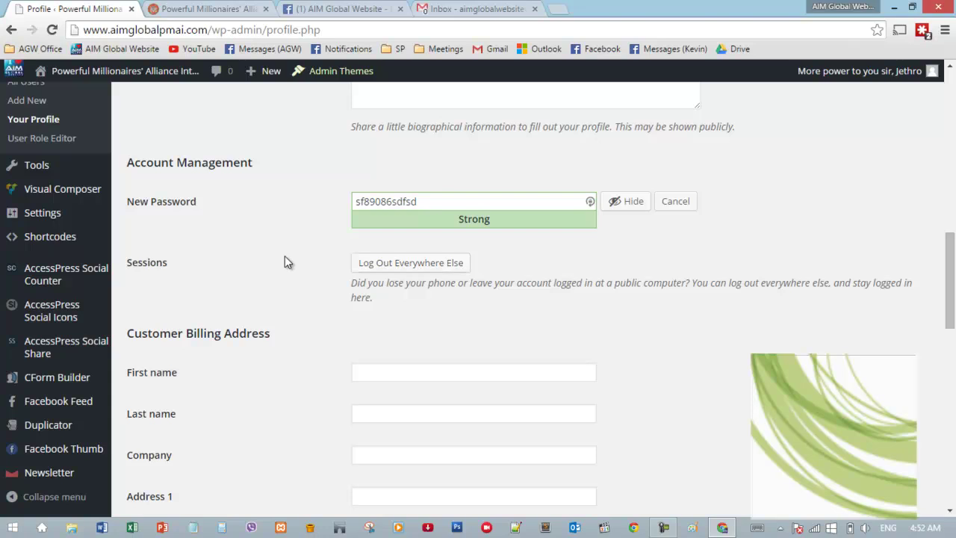
{"action": "scroll", "coordinate": [285, 256], "scroll_direction": "down", "scroll_amount": 3}
{"action": "scroll", "coordinate": [285, 261], "scroll_direction": "down", "scroll_amount": 10}
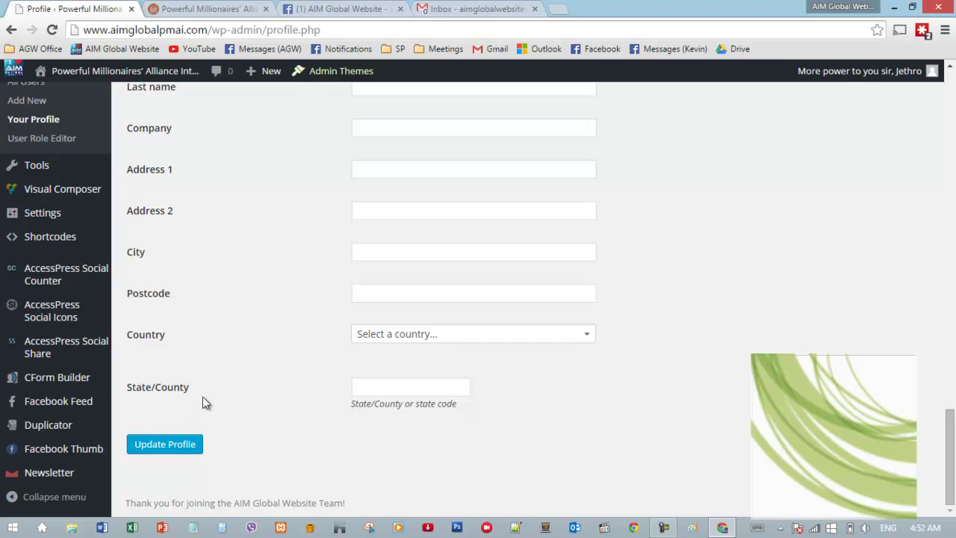
{"action": "scroll", "coordinate": [280, 318], "scroll_direction": "up", "scroll_amount": 13}
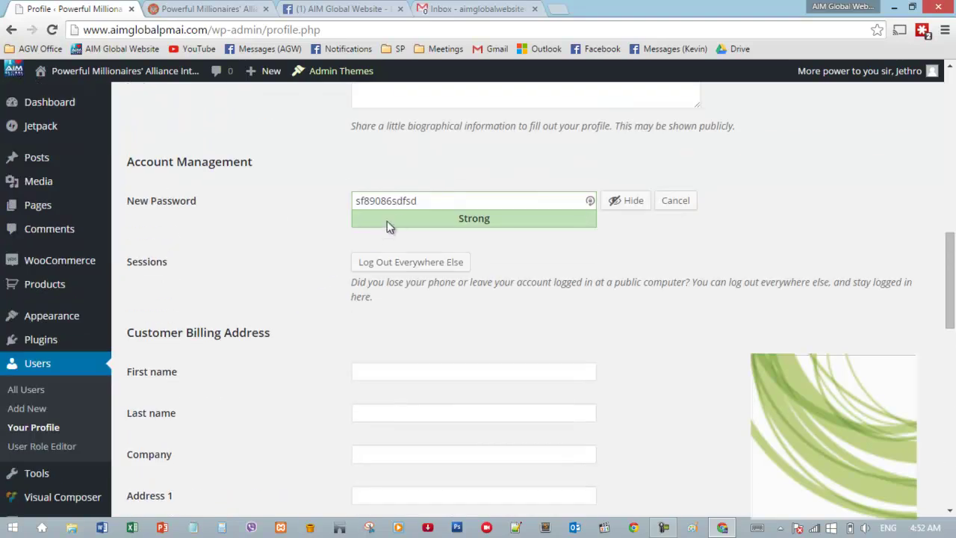
{"action": "scroll", "coordinate": [338, 256], "scroll_direction": "down", "scroll_amount": 11}
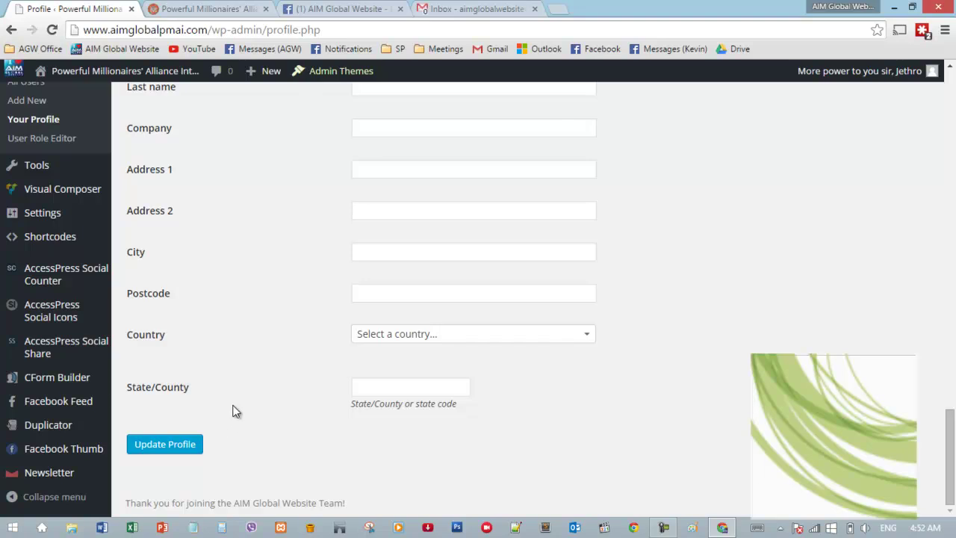
{"action": "scroll", "coordinate": [249, 387], "scroll_direction": "up", "scroll_amount": 3}
{"action": "scroll", "coordinate": [249, 382], "scroll_direction": "up", "scroll_amount": 15}
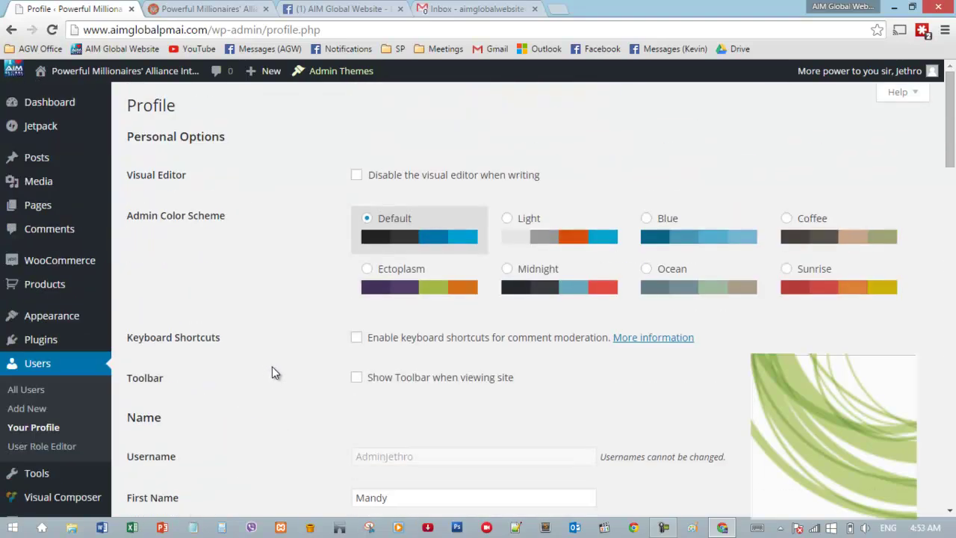
- Log out despite the unsaved password and load the wp-admin address to reach the login page
{"action": "mouse_move", "coordinate": [866, 71]}
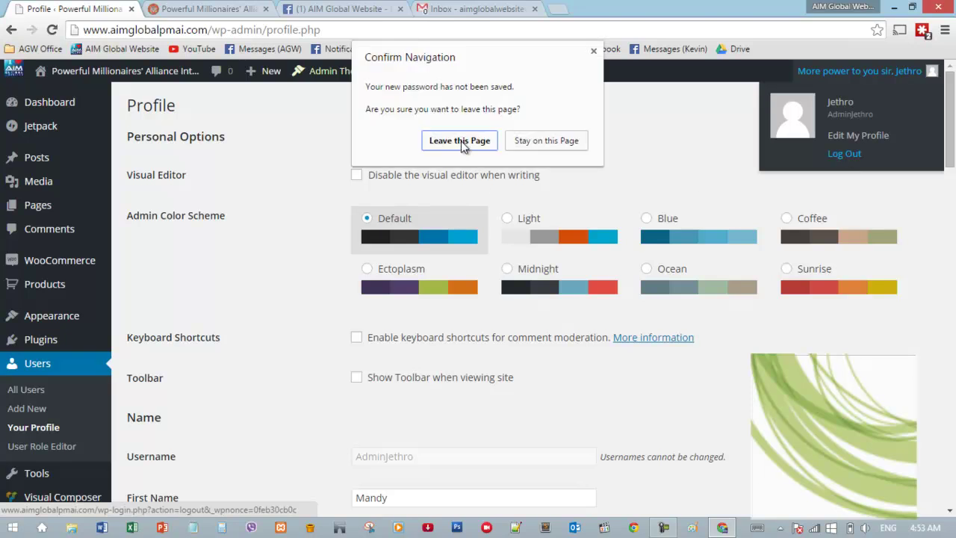
{"action": "left_click", "coordinate": [461, 142]}
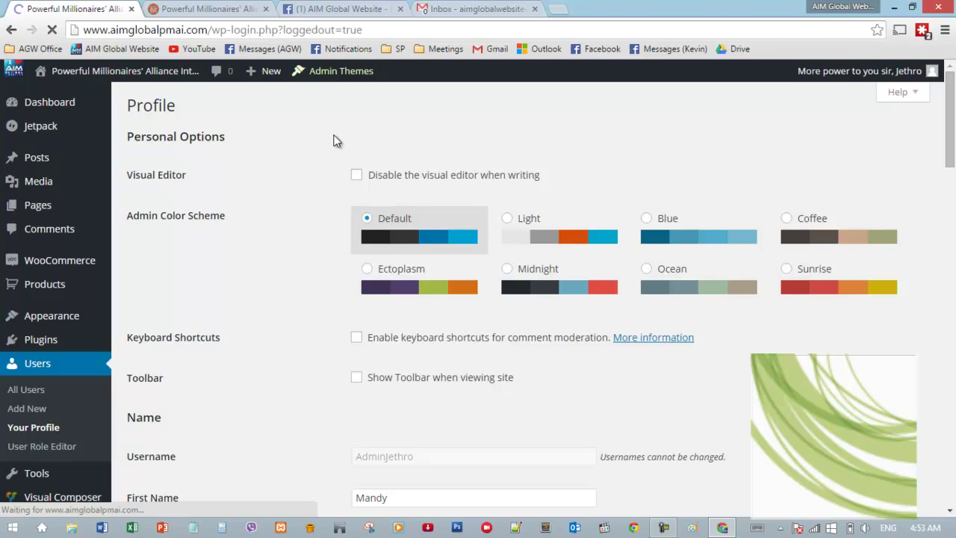
{"action": "left_click", "coordinate": [252, 29]}
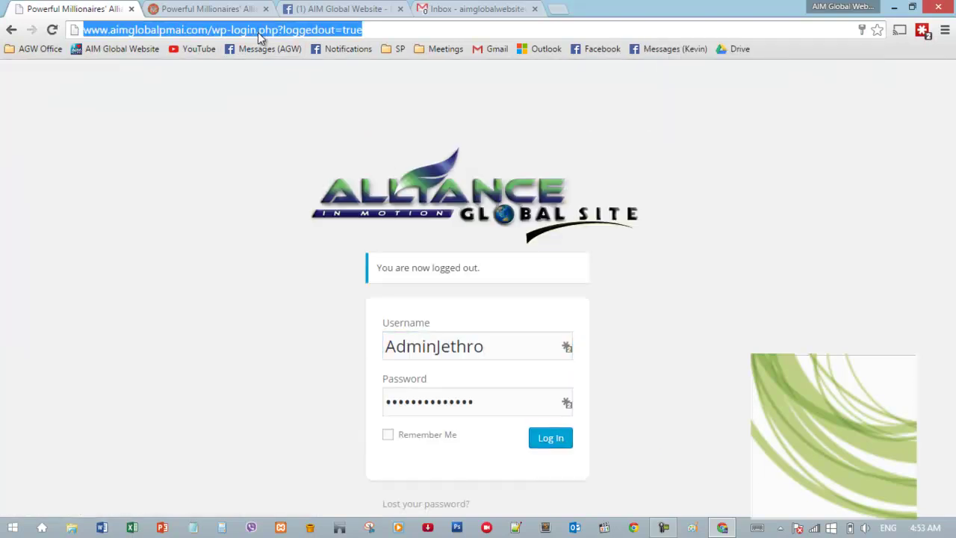
{"action": "left_click", "coordinate": [251, 30]}
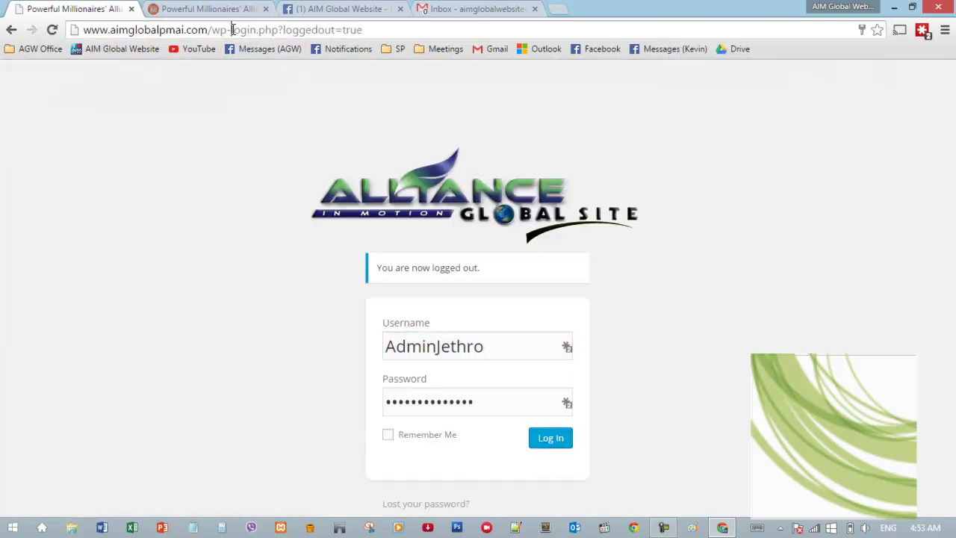
{"action": "left_click_drag", "start_coordinate": [231, 30], "coordinate": [708, 34]}
{"action": "key", "text": "BackSpace"}
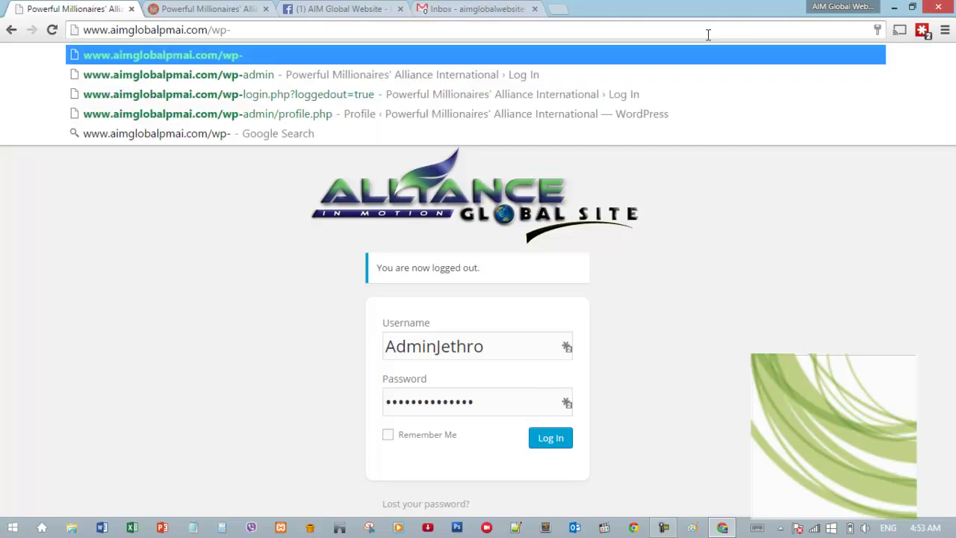
{"action": "type", "text": "admin"}
{"action": "key", "text": "Return"}
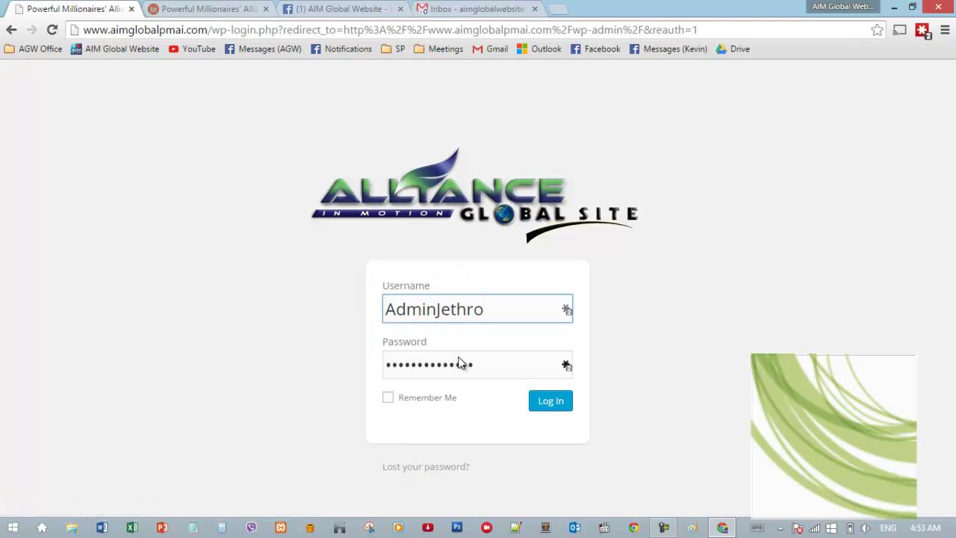
- Attempt a login with the typed password, then go to the 'Lost your password?' page after rejection
{"action": "key", "text": "Tab"}
{"action": "type", "text": "*********"}
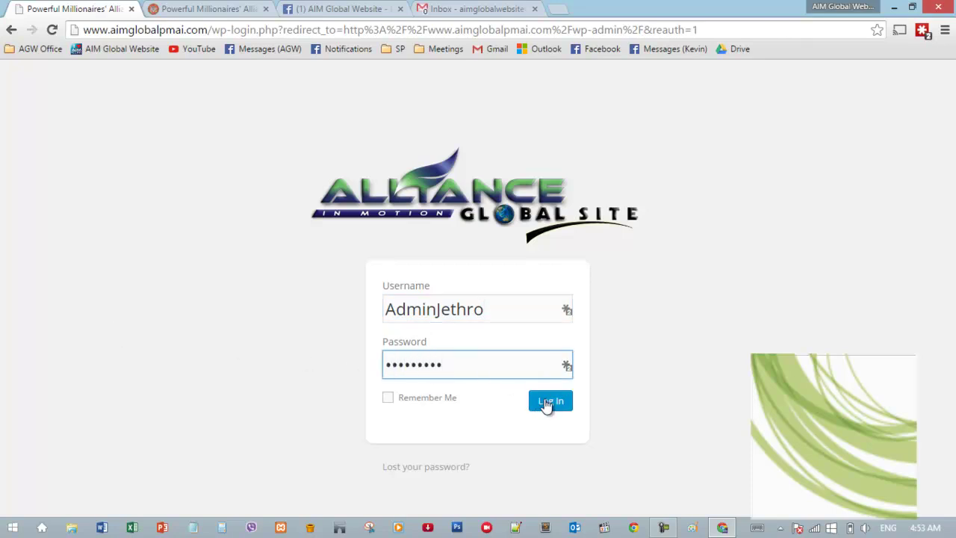
{"action": "left_click", "coordinate": [548, 405]}
{"action": "type", "text": "*****"}
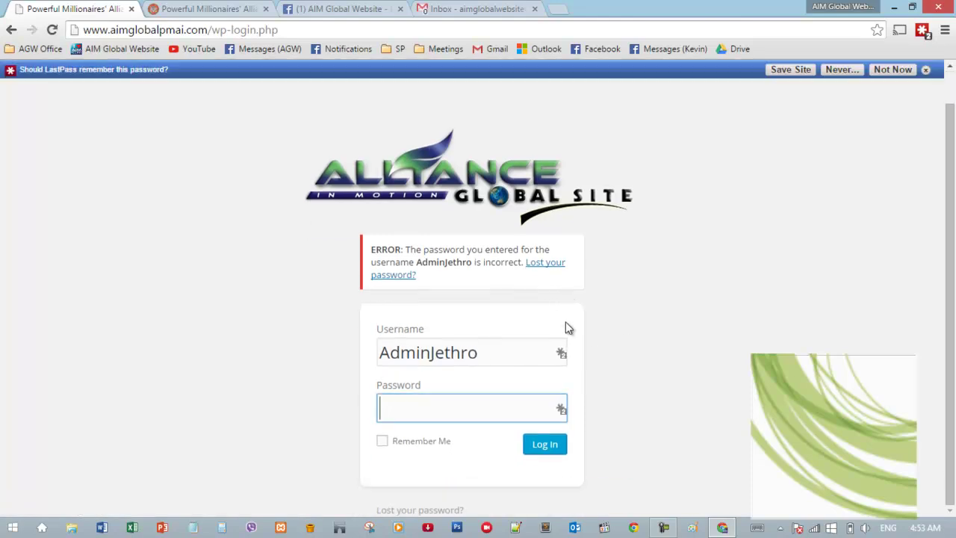
{"action": "left_click", "coordinate": [636, 294]}
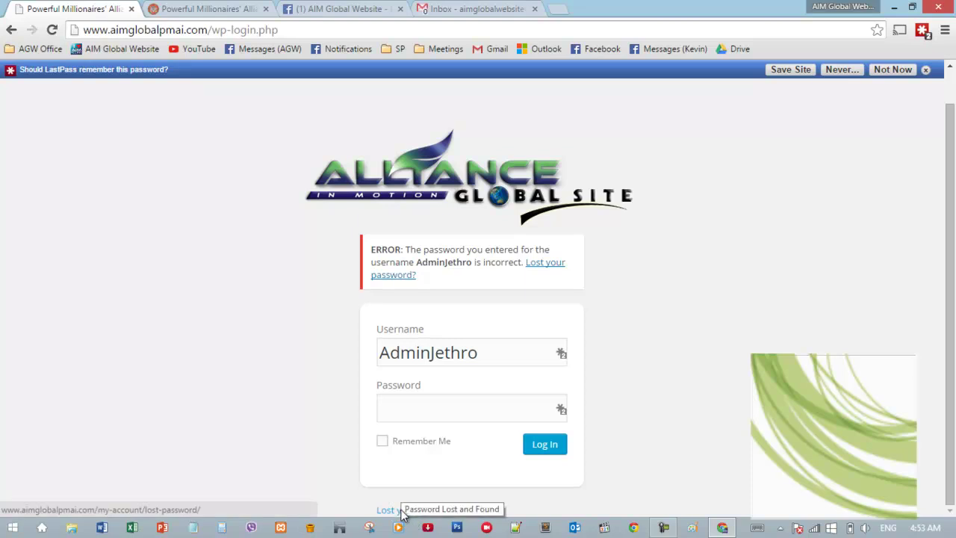
{"action": "left_click", "coordinate": [403, 513]}
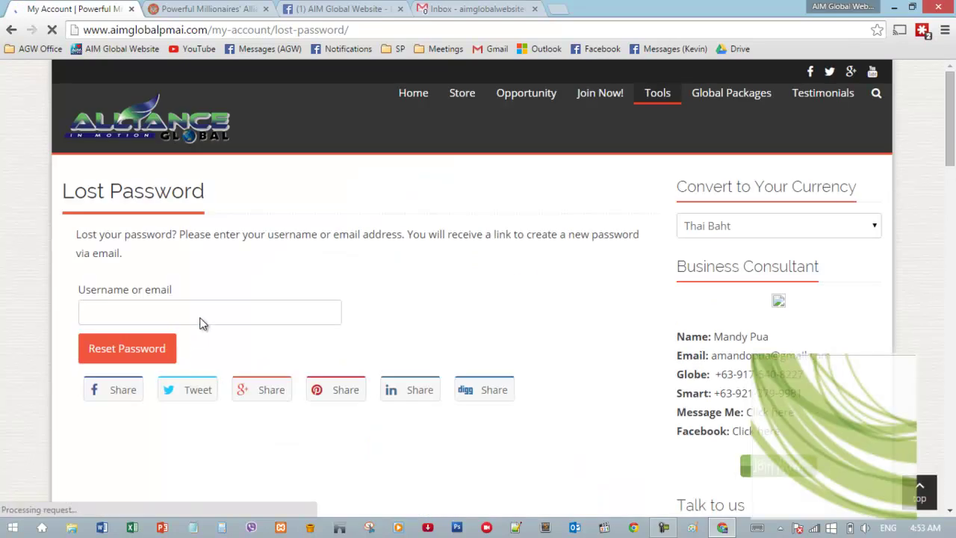
{"action": "left_click", "coordinate": [201, 314]}
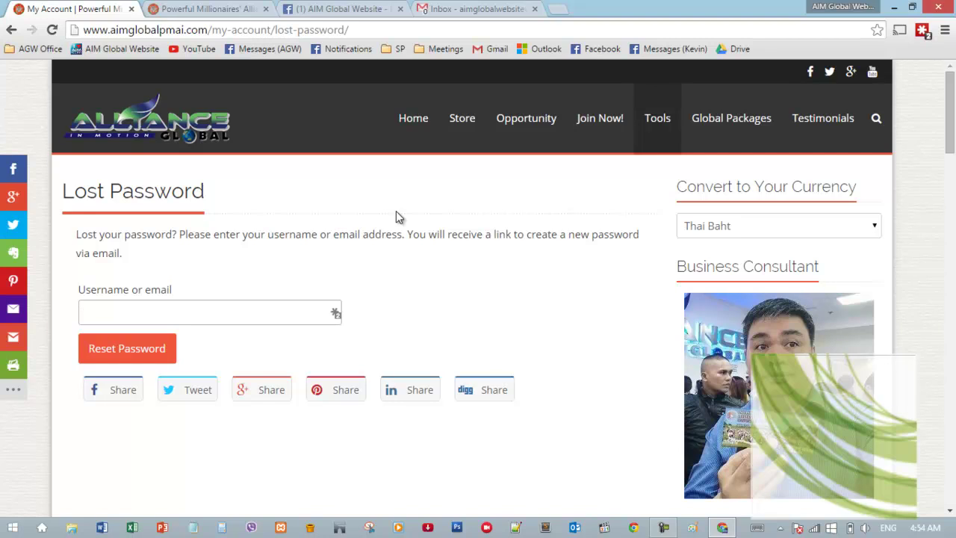
- Change the Lost Password address to wp-admin to return to the pre-filled login screen
{"action": "left_click", "coordinate": [215, 30]}
{"action": "left_click_drag", "start_coordinate": [211, 30], "coordinate": [715, 56]}
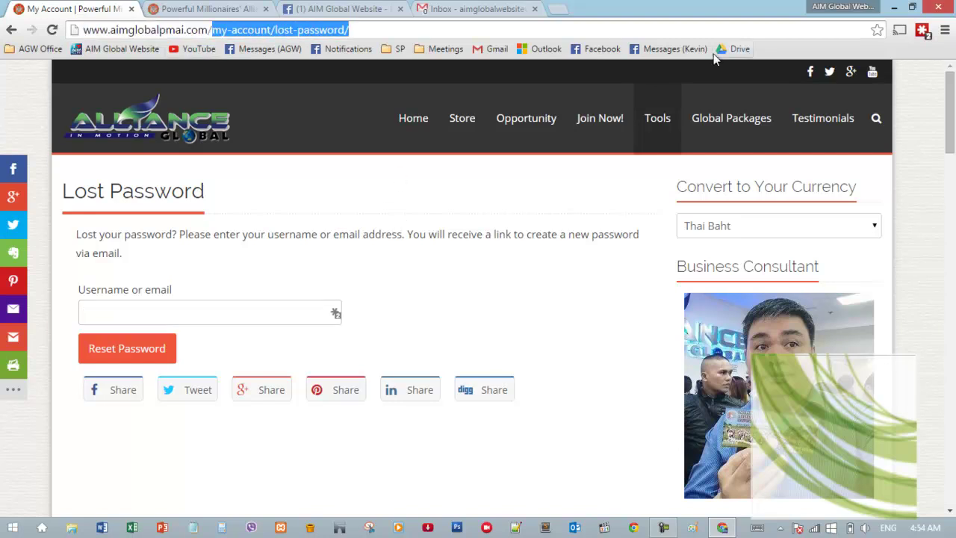
{"action": "type", "text": "wp0"}
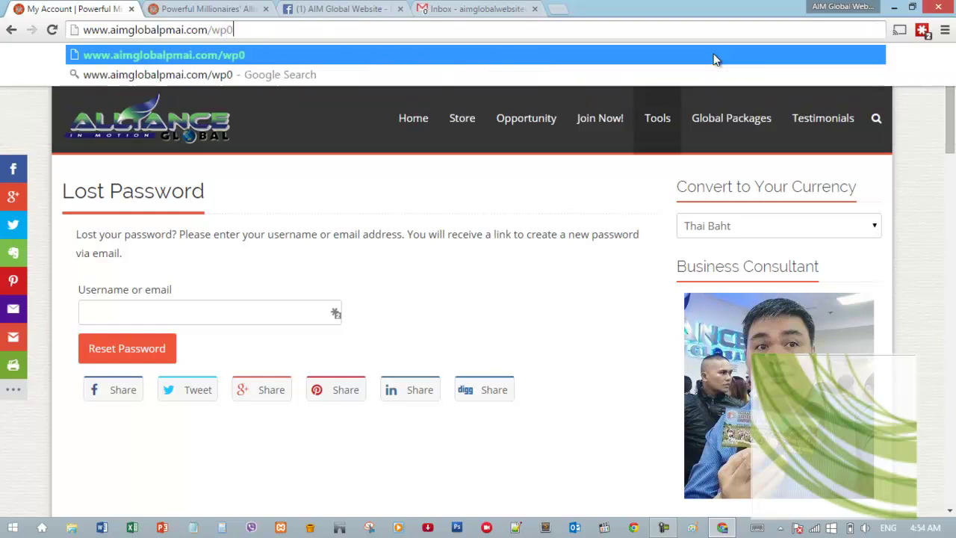
{"action": "key", "text": "BackSpace"}
{"action": "type", "text": "-ad"}
{"action": "key", "text": "Return"}
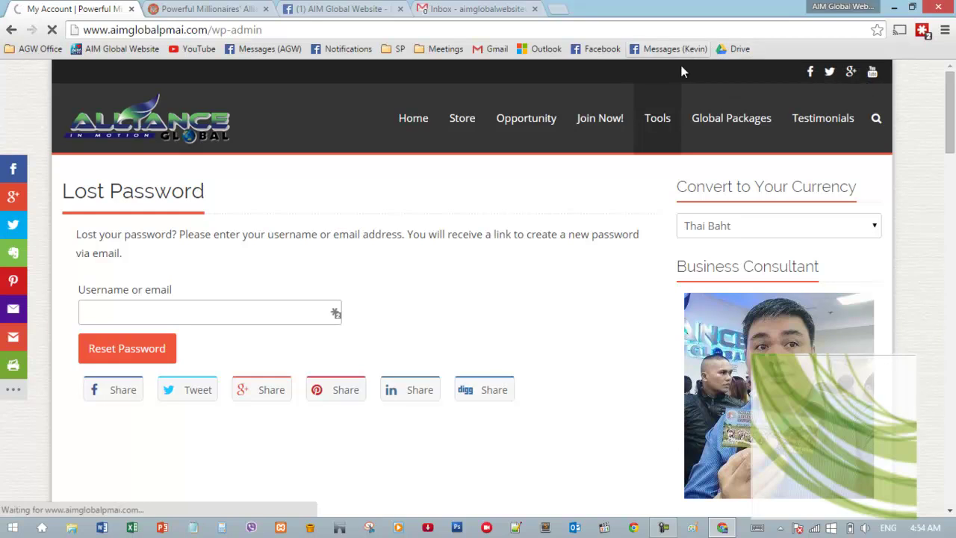
{"action": "mouse_move", "coordinate": [572, 124]}
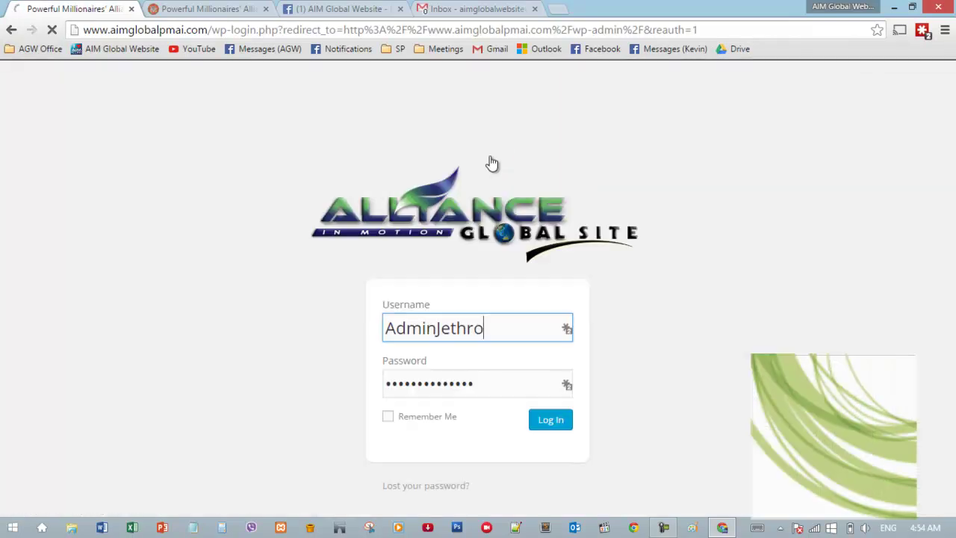
{"action": "mouse_move", "coordinate": [663, 530]}
{"action": "left_click", "coordinate": [664, 509]}
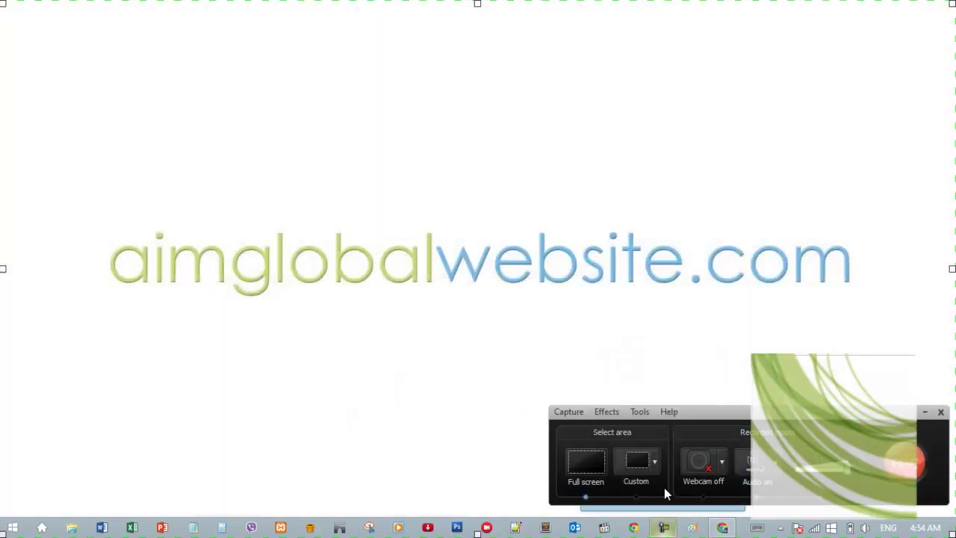